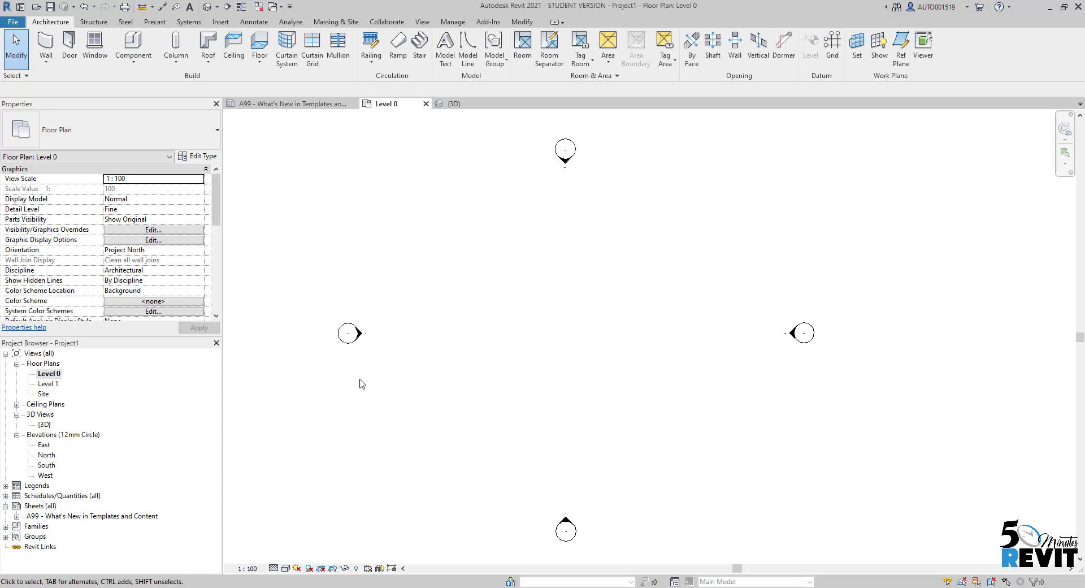
- Draw a horizontal 16600 mm Wall-Ext_102Bwk-50Air-45Ins-100DBlk-12P_Plinth wall on Level 0
{"action": "middle_click_drag", "start_coordinate": [460, 389], "coordinate": [446, 394]}
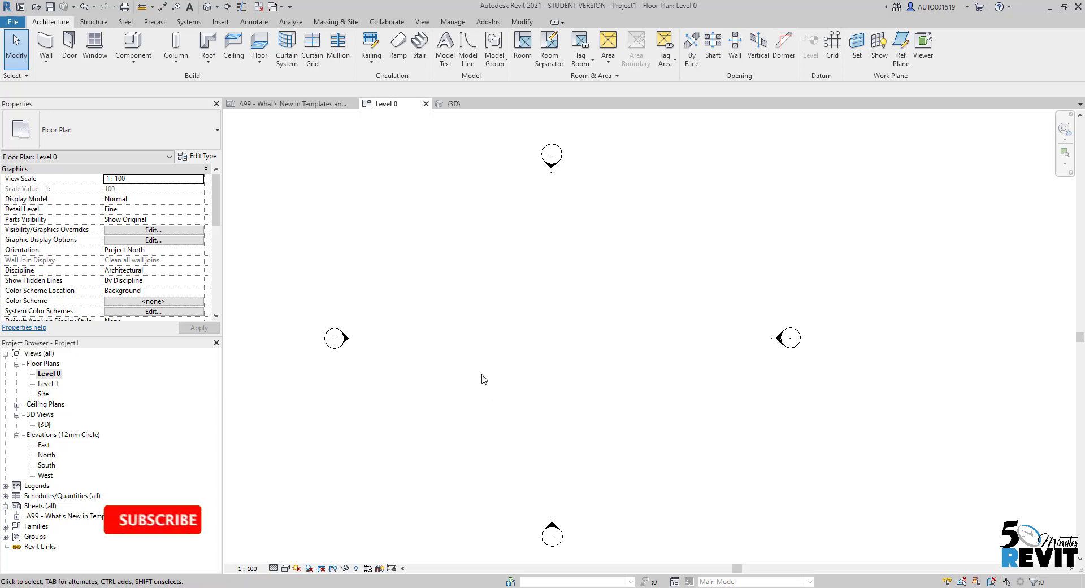
{"action": "left_click", "coordinate": [46, 44]}
{"action": "left_click", "coordinate": [172, 142]}
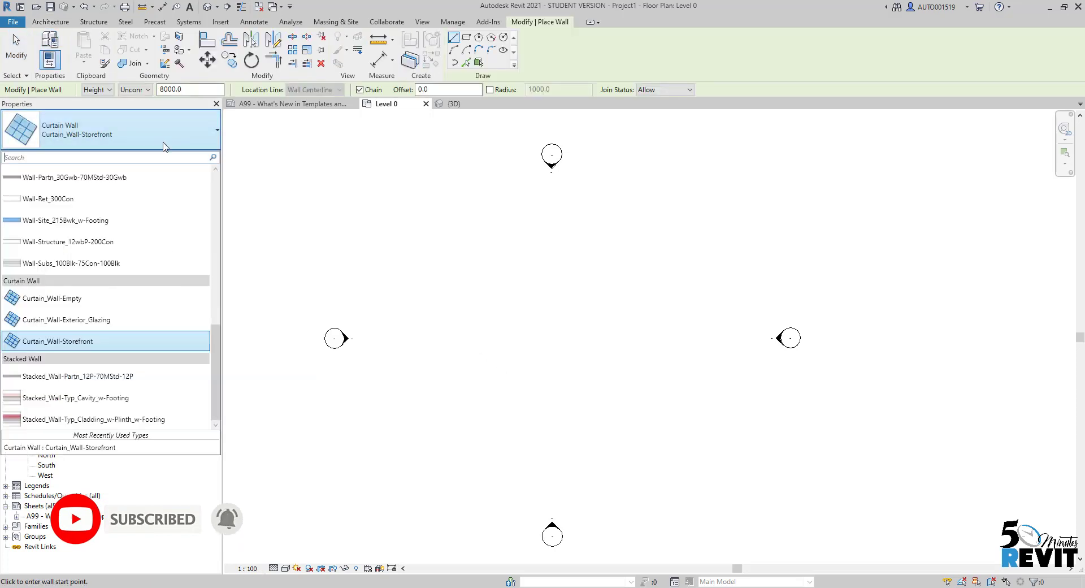
{"action": "scroll", "coordinate": [113, 254], "scroll_direction": "up", "scroll_amount": 10}
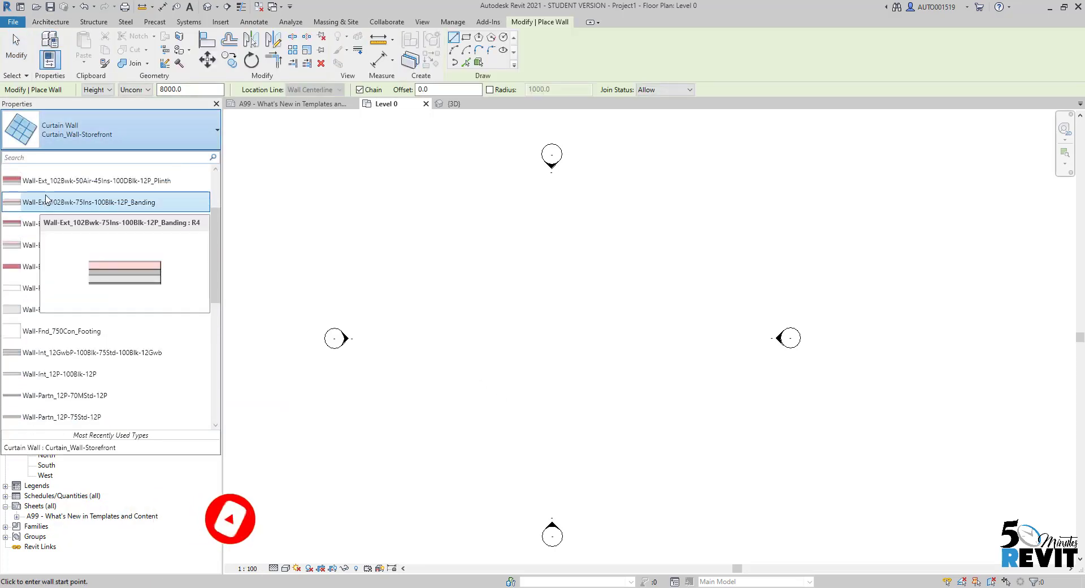
{"action": "left_click", "coordinate": [85, 180]}
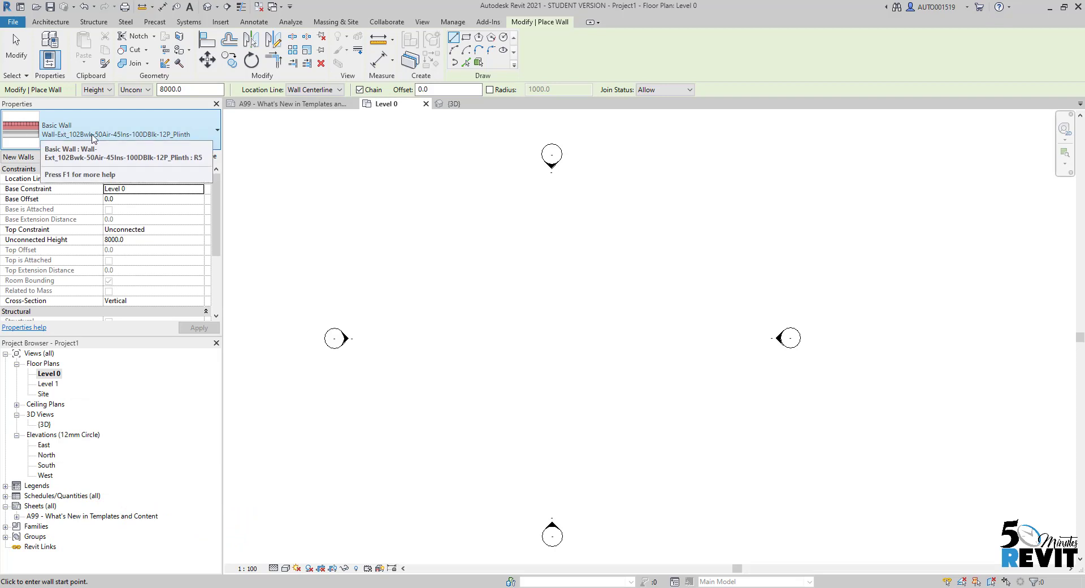
{"action": "left_click", "coordinate": [441, 347]}
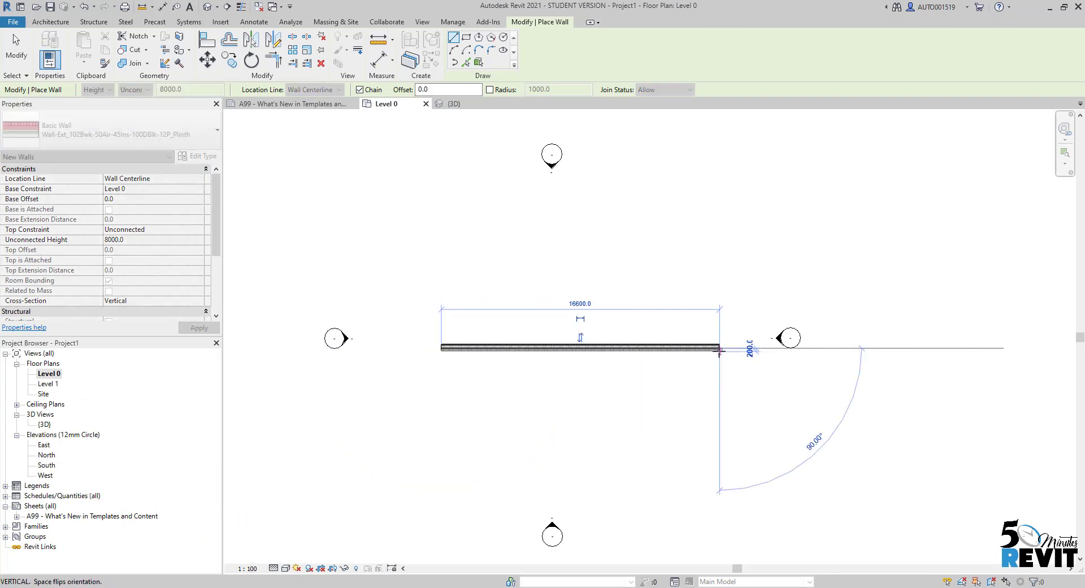
{"action": "left_click", "coordinate": [720, 348]}
{"action": "key", "text": "Escape"}
{"action": "scroll", "coordinate": [557, 414], "scroll_direction": "up", "scroll_amount": 2}
{"action": "mouse_move", "coordinate": [624, 413]}
{"action": "middle_mouse_down"}
{"action": "mouse_move", "coordinate": [579, 429]}
{"action": "mouse_move", "coordinate": [598, 450]}
{"action": "middle_mouse_up"}
{"action": "scroll", "coordinate": [598, 450], "scroll_direction": "up", "scroll_amount": 1}
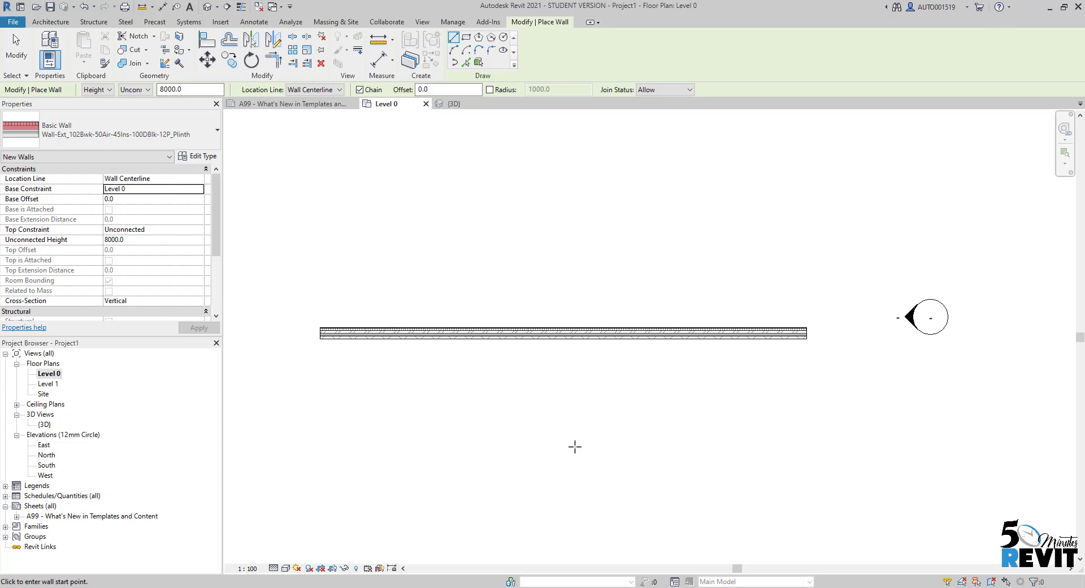
- Place a Doors_IntSgl 910x2110mm door in the left part of the brick wall
{"action": "key", "text": "Escape"}
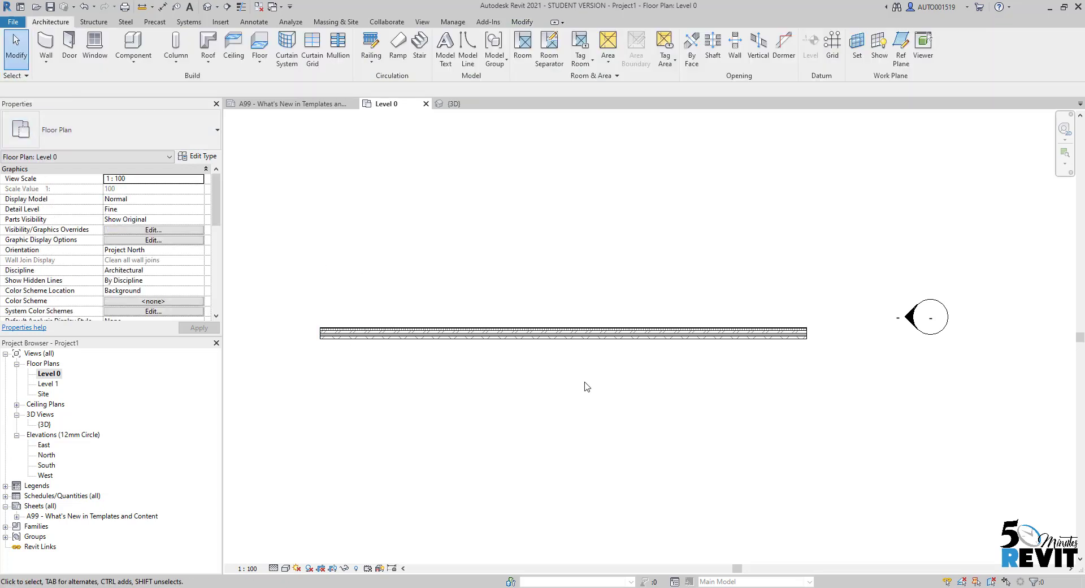
{"action": "left_click", "coordinate": [73, 47]}
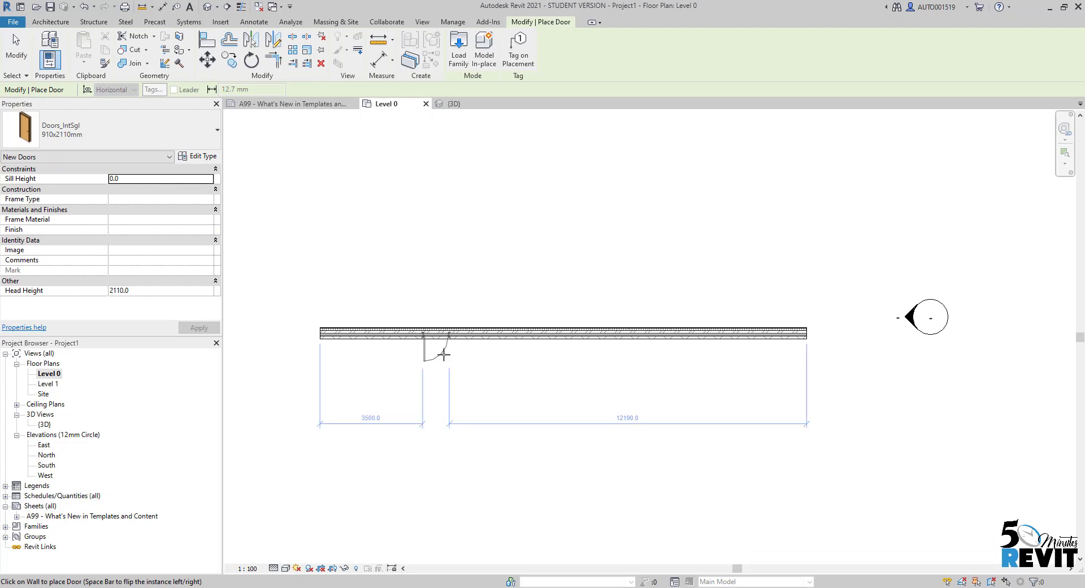
{"action": "left_click", "coordinate": [447, 400]}
{"action": "scroll", "coordinate": [437, 374], "scroll_direction": "up", "scroll_amount": 5}
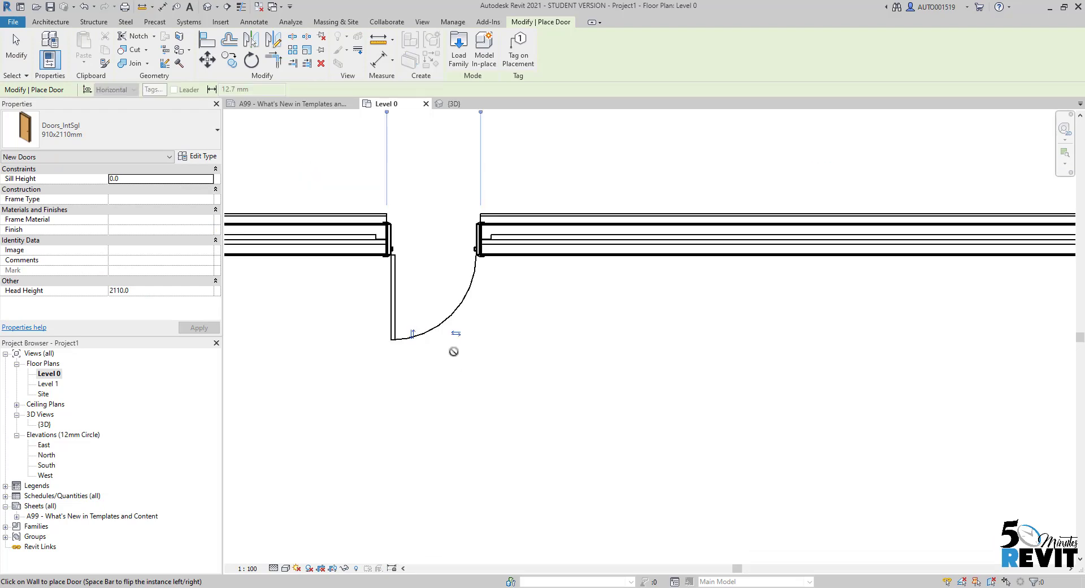
{"action": "key", "text": "Escape"}
{"action": "key", "text": "Escape"}
{"action": "scroll", "coordinate": [439, 414], "scroll_direction": "down", "scroll_amount": 2}
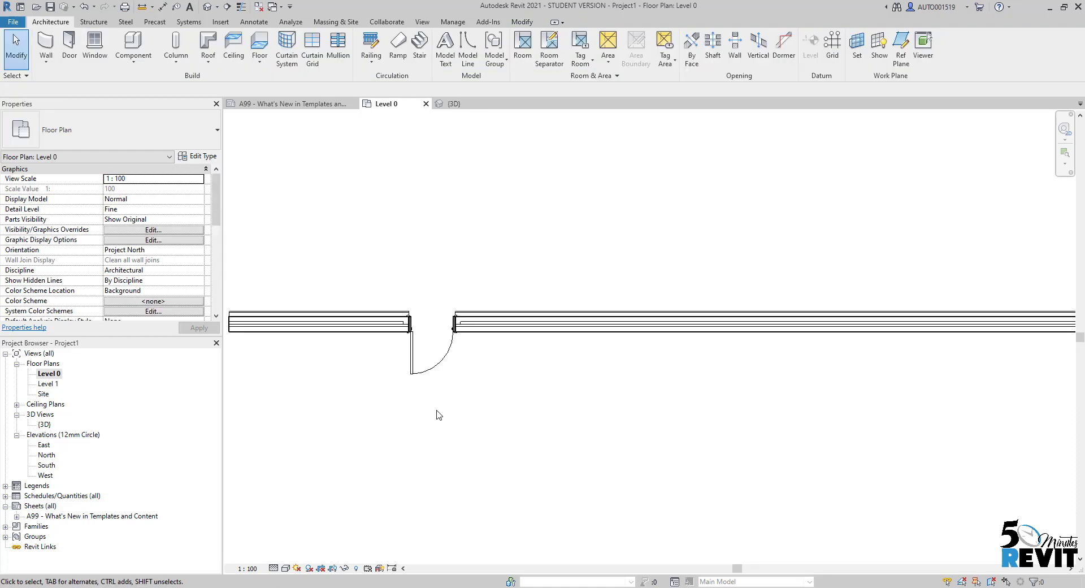
- In the {3D} view, slide the door further right along the brick wall, then return to Level 0
{"action": "left_click", "coordinate": [207, 6]}
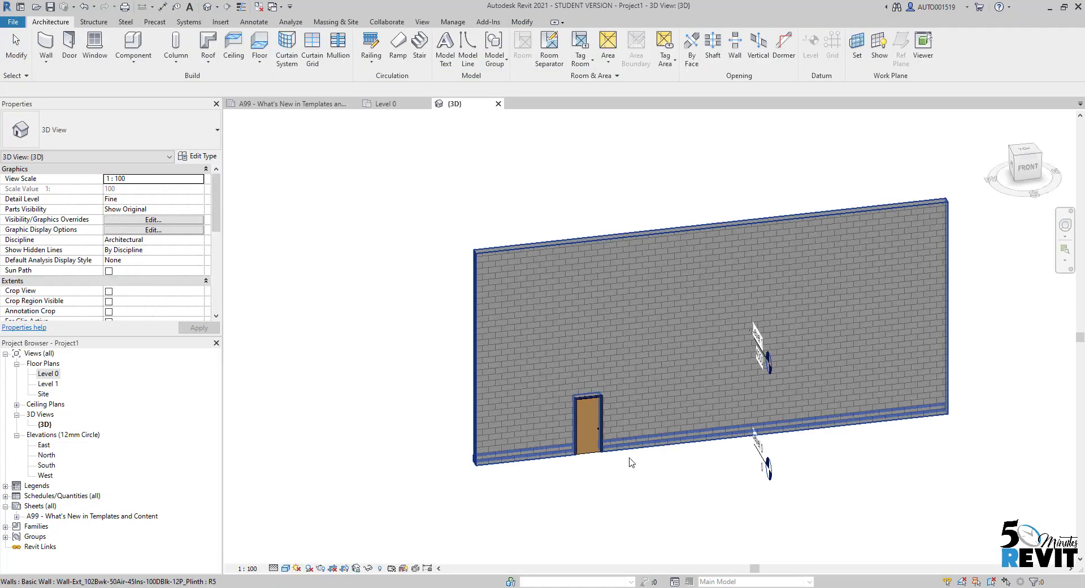
{"action": "left_click", "coordinate": [595, 424]}
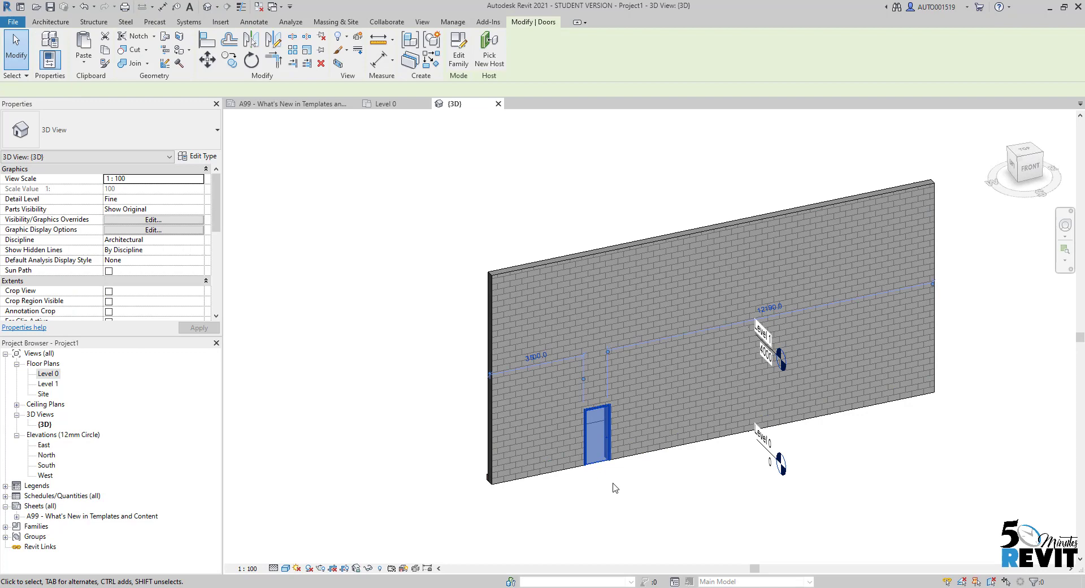
{"action": "scroll", "coordinate": [594, 422], "scroll_direction": "up", "scroll_amount": 4}
{"action": "key", "text": "Escape"}
{"action": "left_click", "coordinate": [599, 399]}
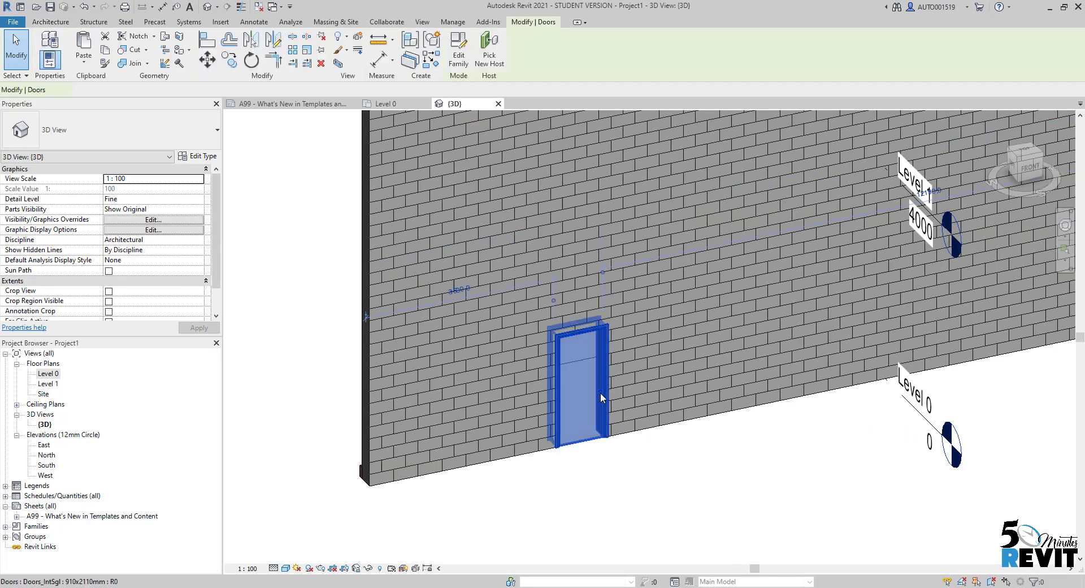
{"action": "left_click_drag", "start_coordinate": [599, 400], "coordinate": [761, 371]}
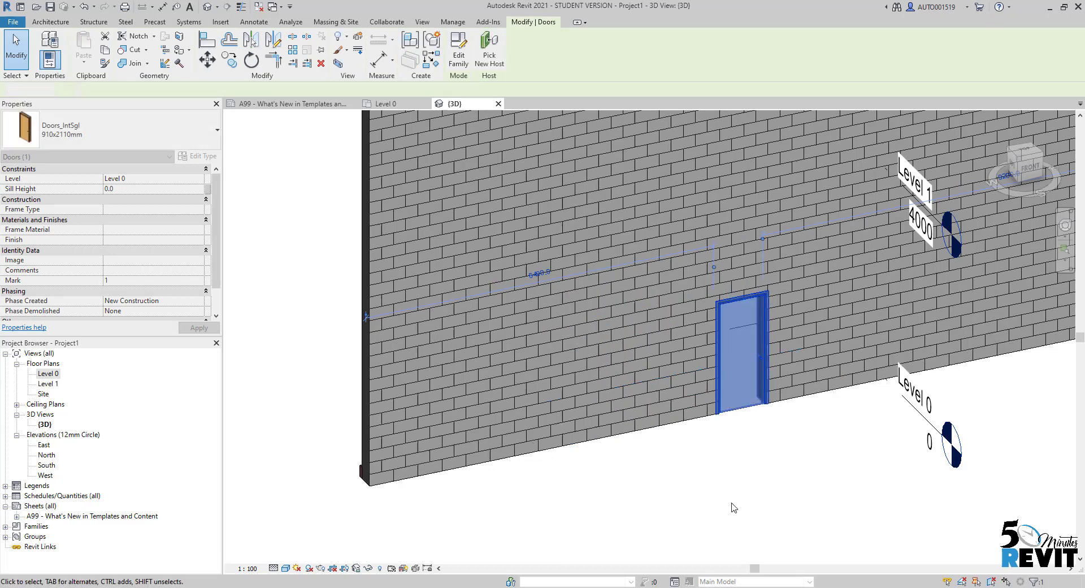
{"action": "left_click", "coordinate": [752, 457]}
{"action": "middle_click_drag", "start_coordinate": [752, 457], "coordinate": [628, 495]}
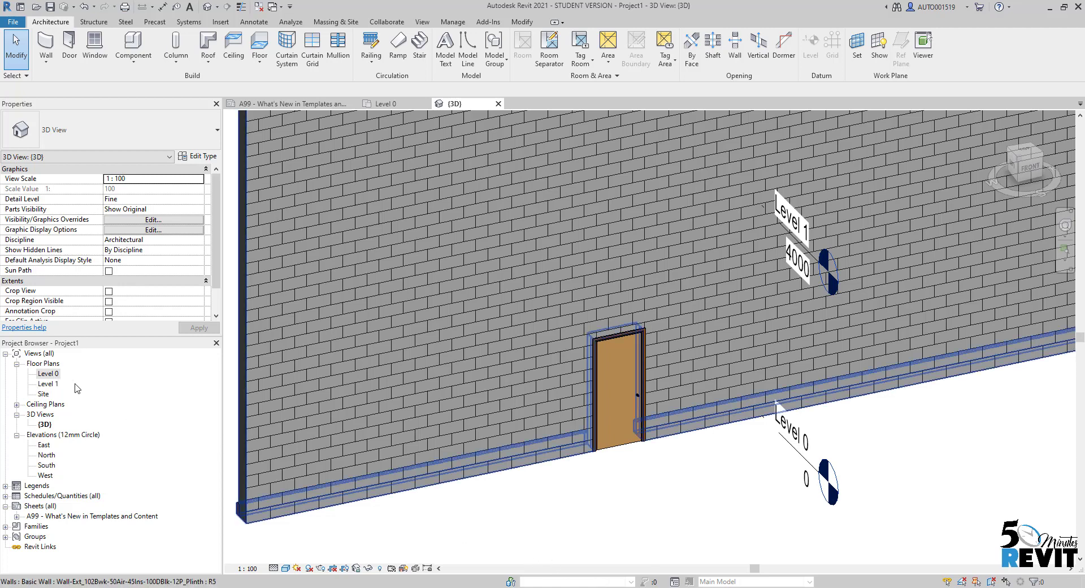
{"action": "double_click", "coordinate": [46, 374]}
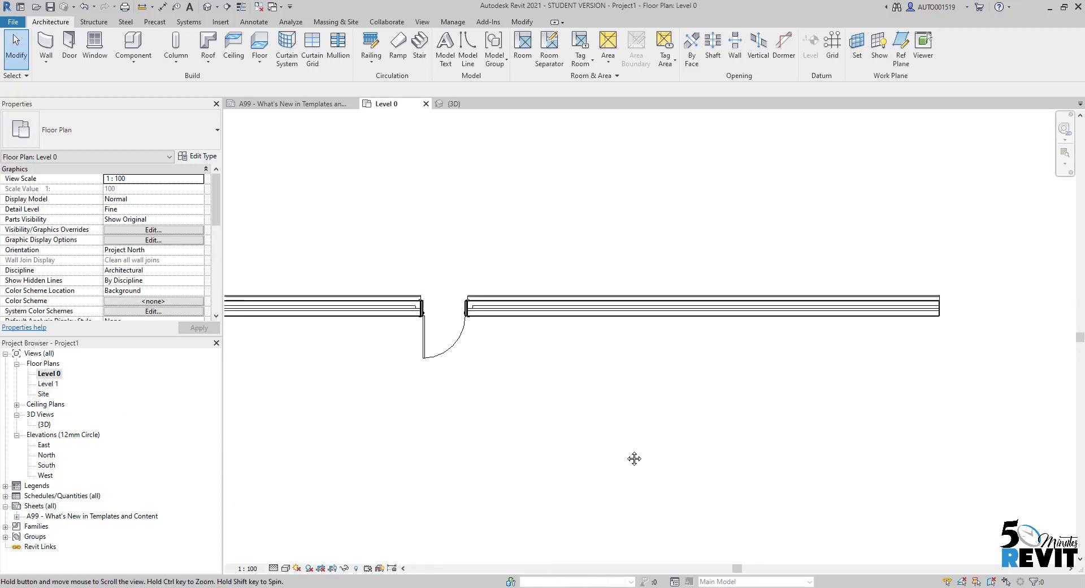
- Begin a new wall and browse the Type Selector toward the curtain wall types
{"action": "scroll", "coordinate": [634, 459], "scroll_direction": "down", "scroll_amount": 2}
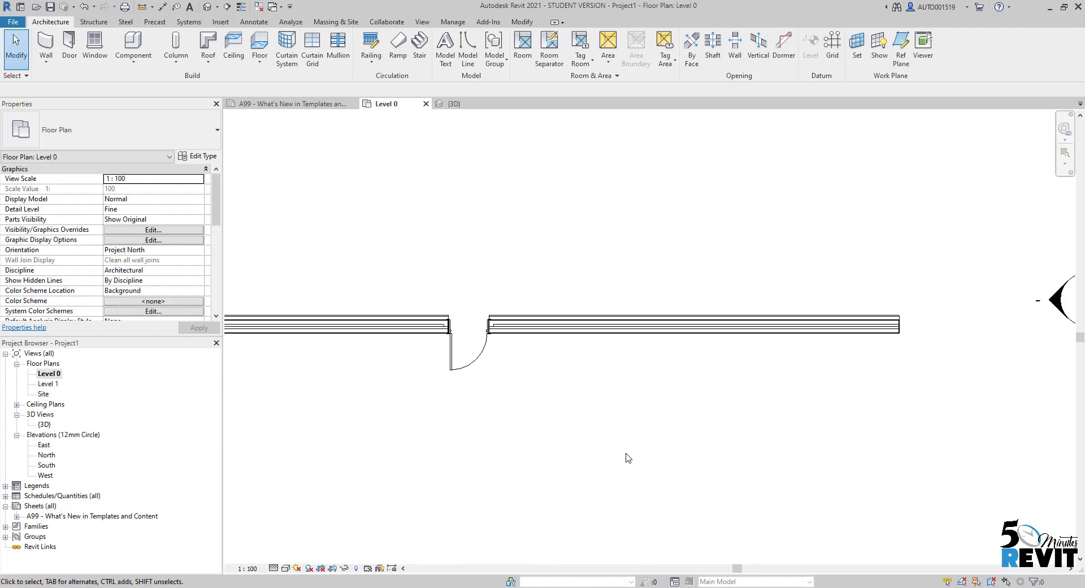
{"action": "left_click", "coordinate": [42, 50]}
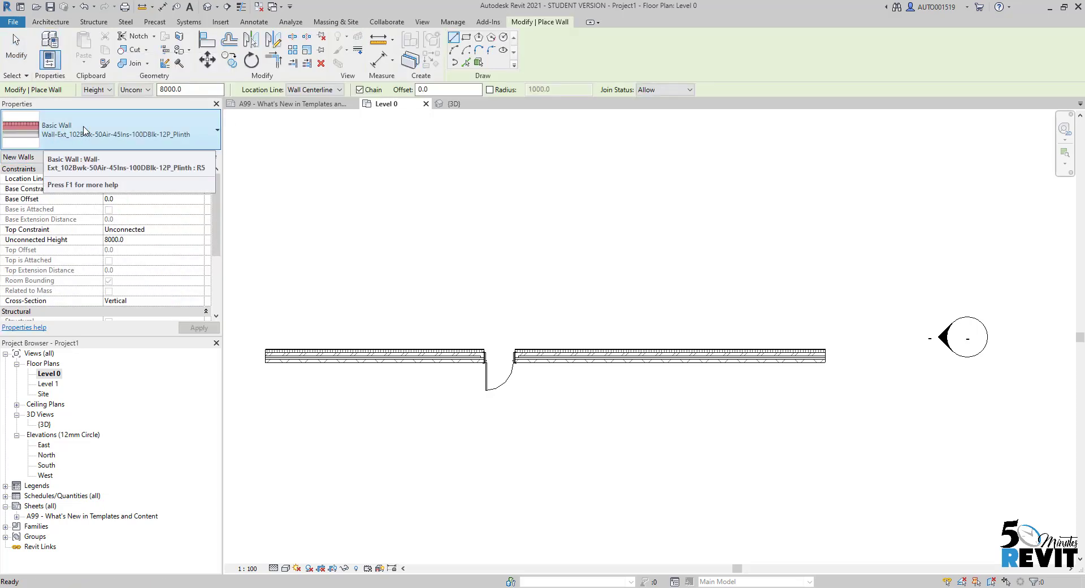
{"action": "left_click", "coordinate": [84, 130]}
{"action": "scroll", "coordinate": [97, 303], "scroll_direction": "down", "scroll_amount": 6}
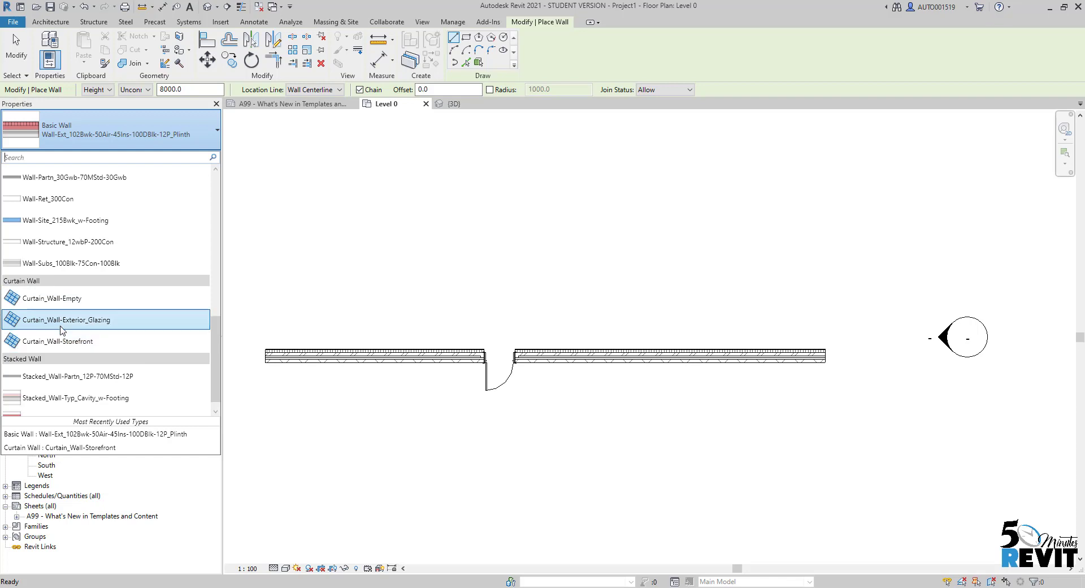
- Draw a 16600 mm Curtain_Wall-Storefront wall below and parallel to the brick wall
{"action": "left_click", "coordinate": [62, 341]}
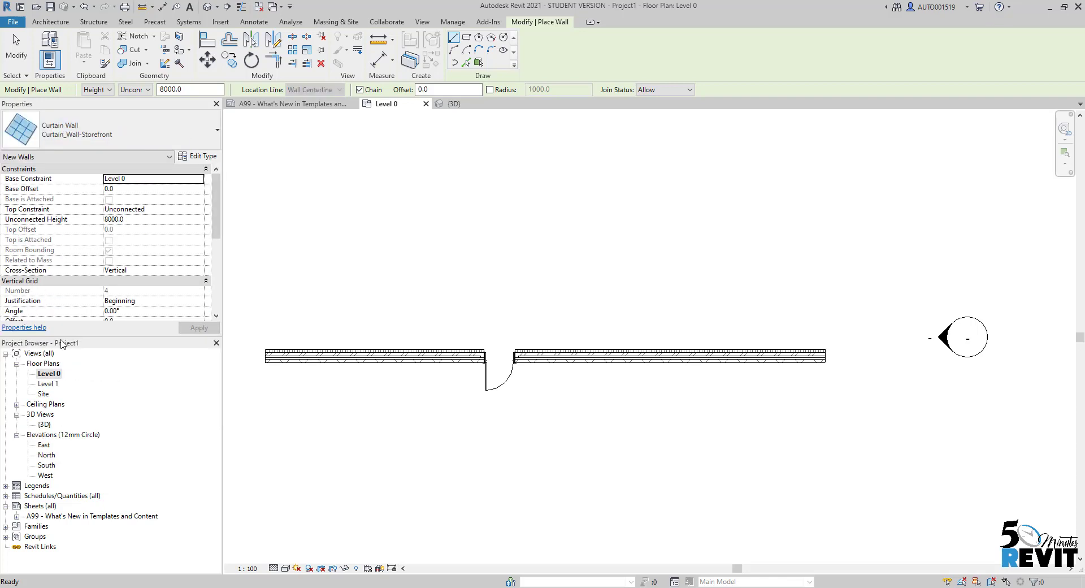
{"action": "middle_click_drag", "start_coordinate": [524, 457], "coordinate": [550, 355]}
{"action": "left_click", "coordinate": [294, 418]}
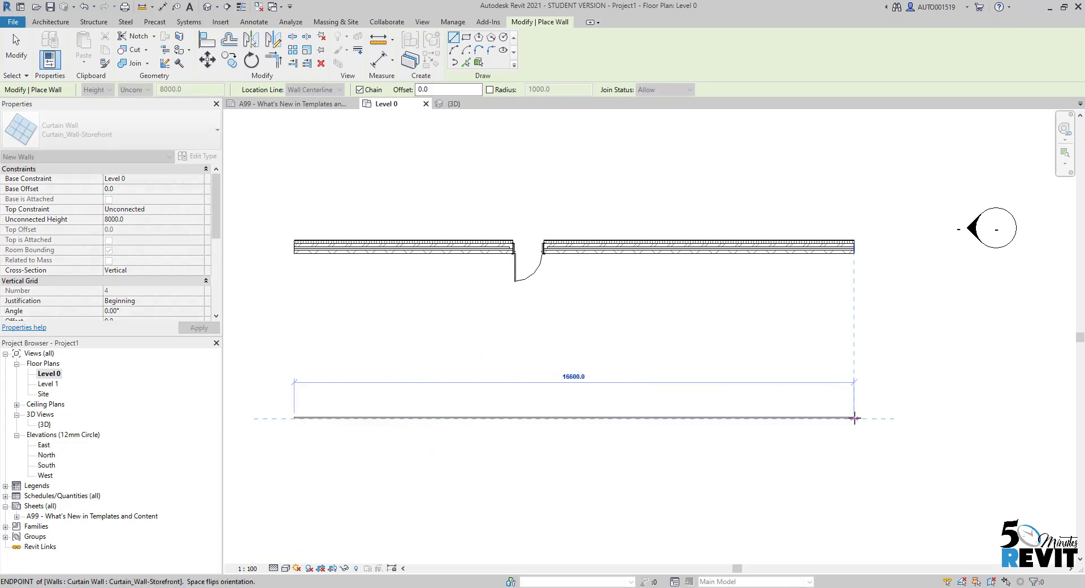
{"action": "left_click", "coordinate": [854, 419]}
{"action": "key", "text": "Escape"}
- Switch to the default 3D view and orbit until both walls are visible
{"action": "left_click", "coordinate": [177, 6]}
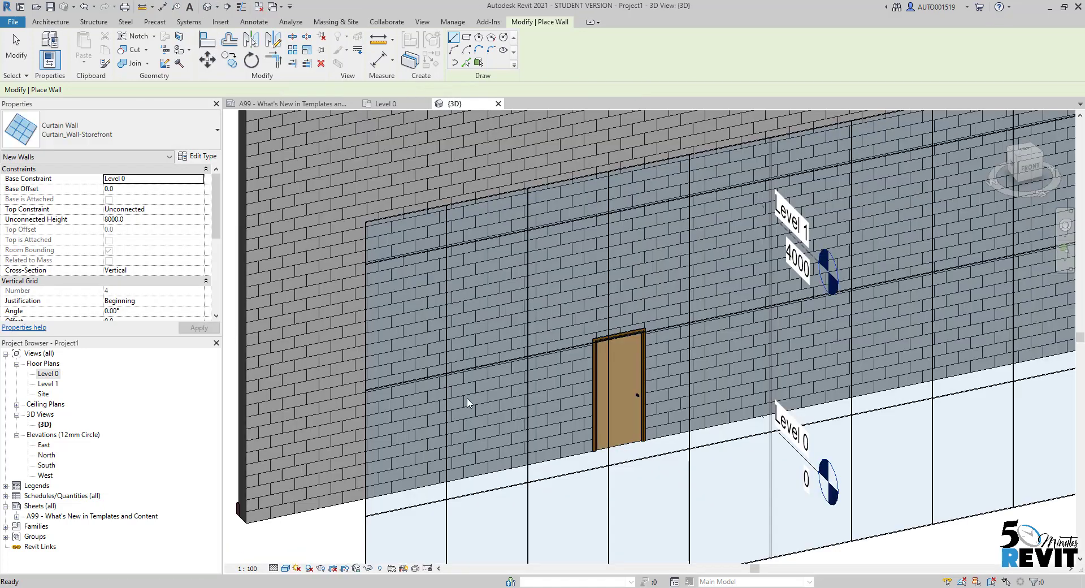
{"action": "scroll", "coordinate": [551, 461], "scroll_direction": "down", "scroll_amount": 3}
{"action": "middle_click_drag", "start_coordinate": [551, 458], "coordinate": [484, 356]}
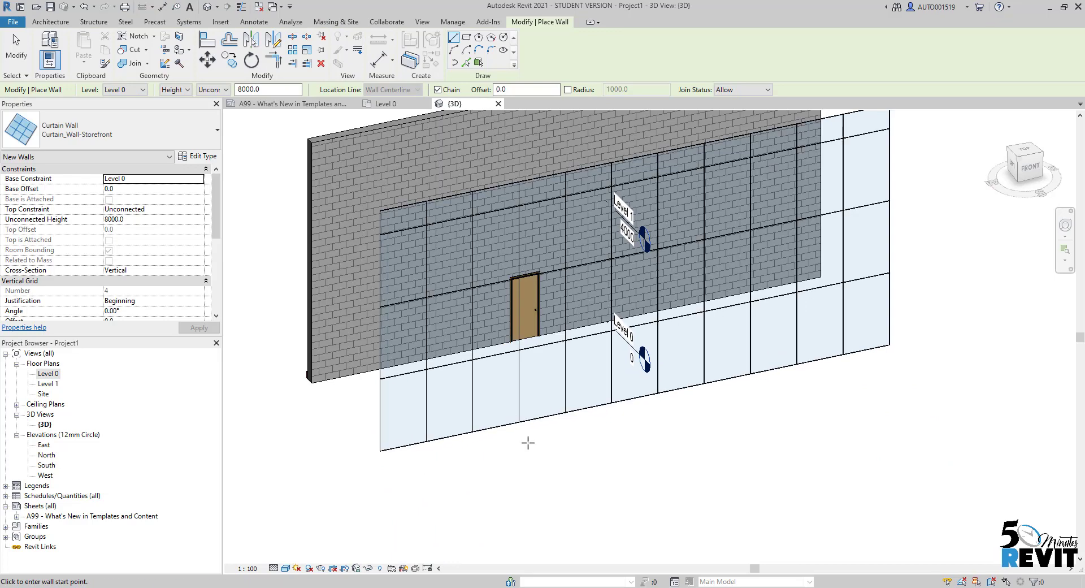
{"action": "middle_click_drag", "start_coordinate": [525, 443], "coordinate": [736, 443], "text": "shift"}
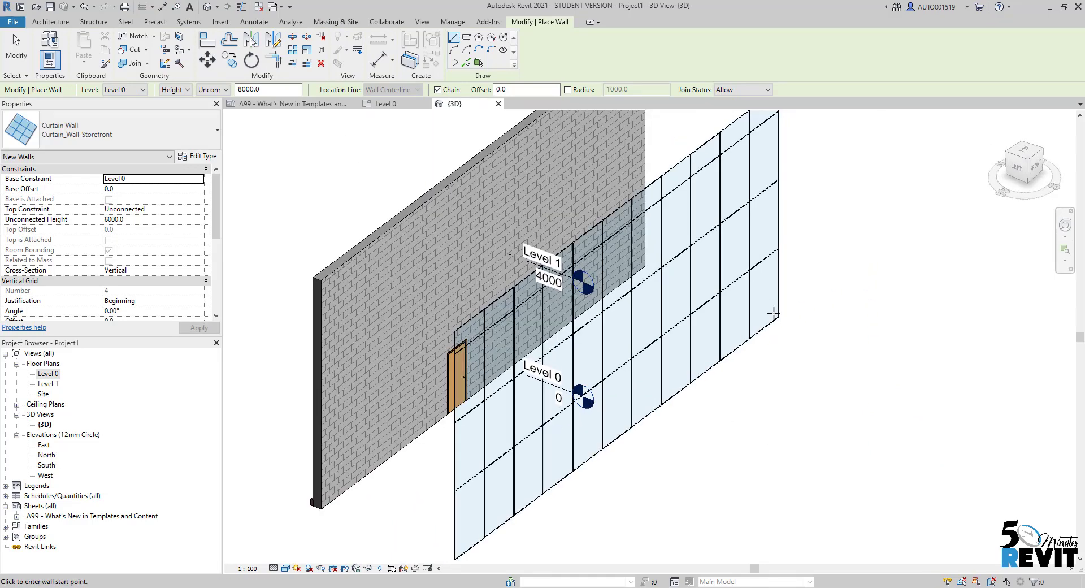
{"action": "key", "text": "Escape"}
{"action": "middle_click_drag", "start_coordinate": [658, 490], "coordinate": [634, 480], "text": "shift"}
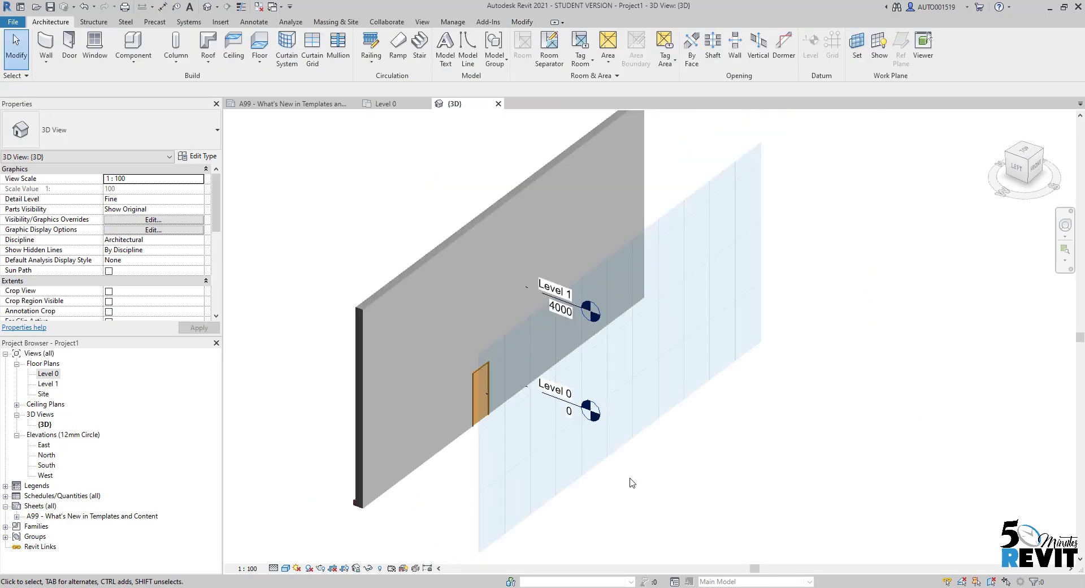
- Place a second Doors_IntSgl 910x2110mm door in the brick wall, left of the first
{"action": "scroll", "coordinate": [689, 478], "scroll_direction": "down", "scroll_amount": 1}
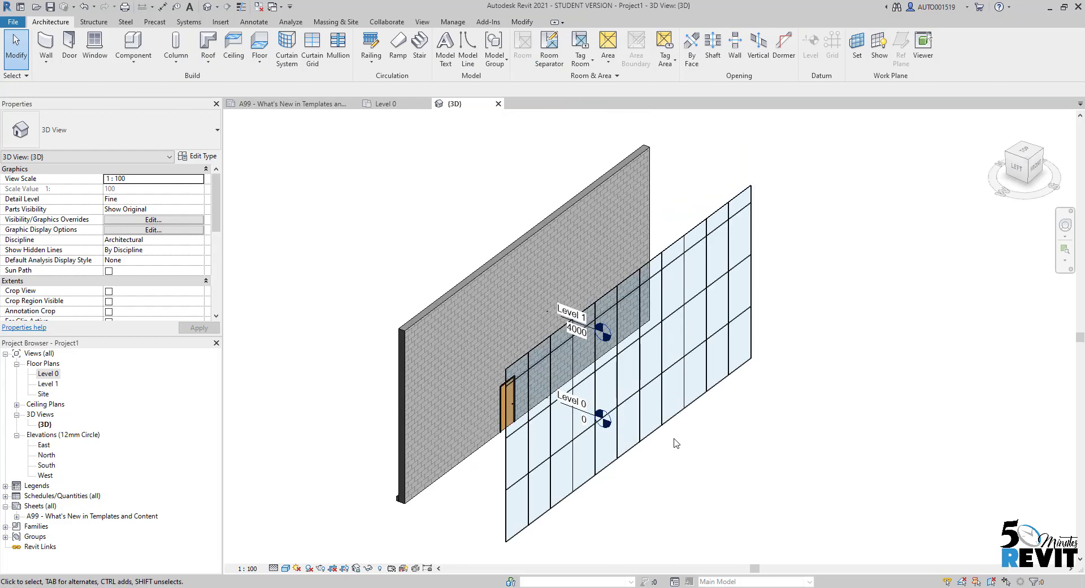
{"action": "scroll", "coordinate": [686, 456], "scroll_direction": "up", "scroll_amount": 2}
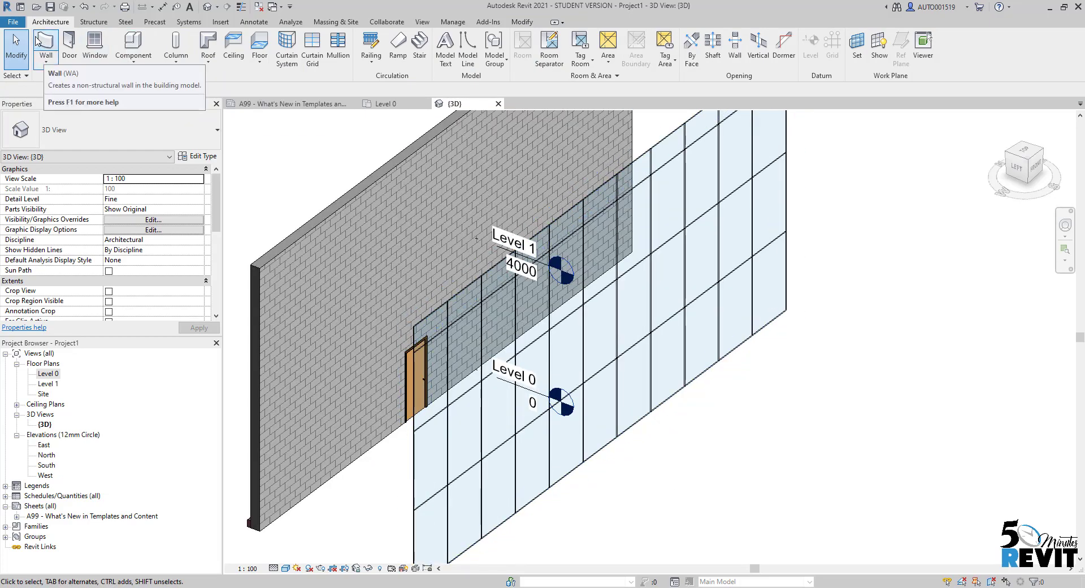
{"action": "left_click", "coordinate": [69, 46]}
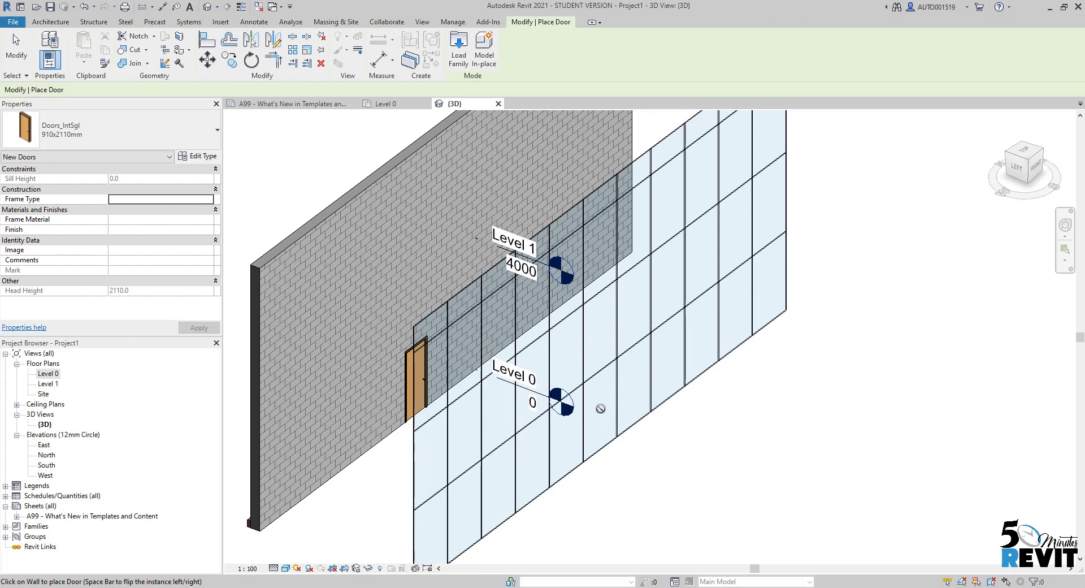
{"action": "scroll", "coordinate": [608, 407], "scroll_direction": "up", "scroll_amount": 1}
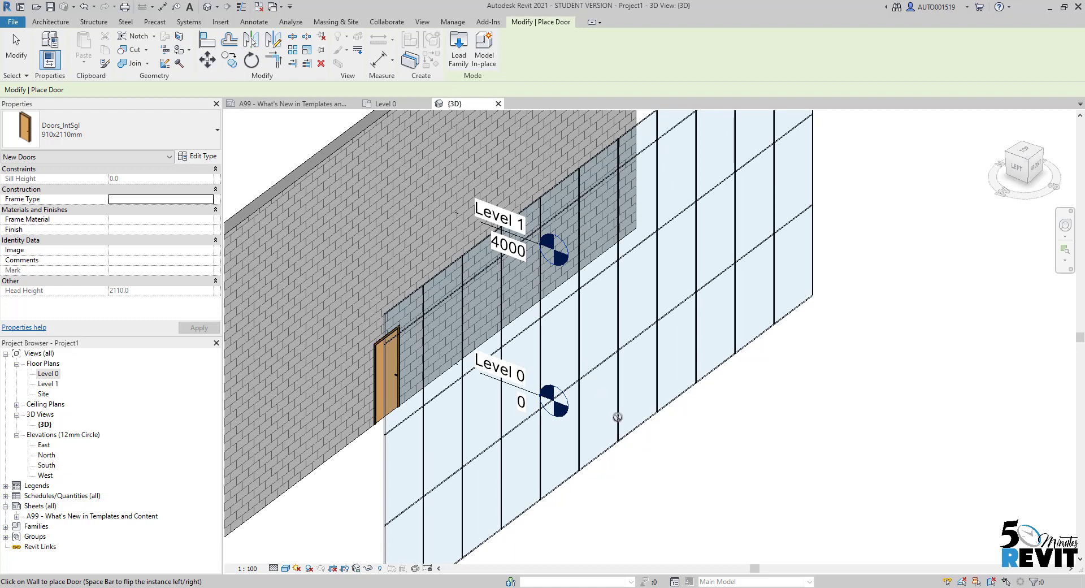
{"action": "scroll", "coordinate": [693, 361], "scroll_direction": "down", "scroll_amount": 1}
{"action": "scroll", "coordinate": [685, 363], "scroll_direction": "down", "scroll_amount": 1}
{"action": "middle_click_drag", "start_coordinate": [686, 363], "coordinate": [667, 383]}
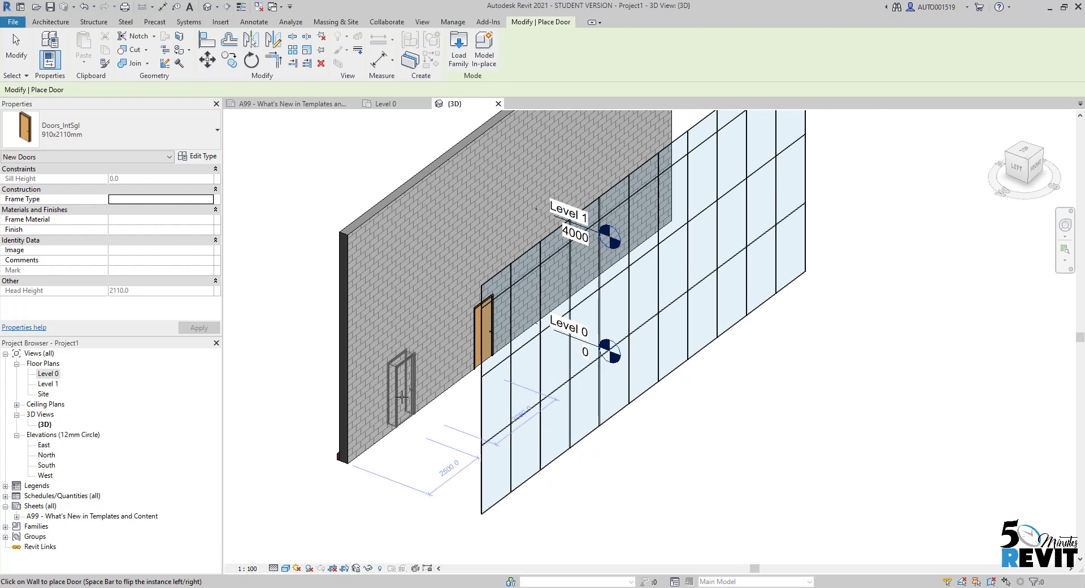
{"action": "left_click", "coordinate": [402, 397]}
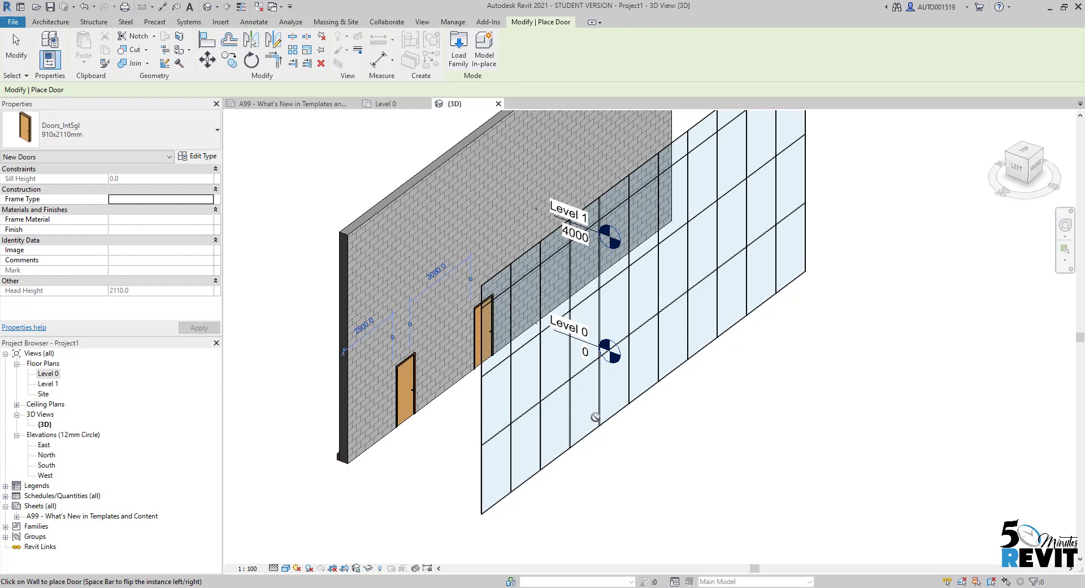
- Face the model from the front and Tab-select one glazed storefront panel
{"action": "key", "text": "Escape"}
{"action": "key", "text": "Escape"}
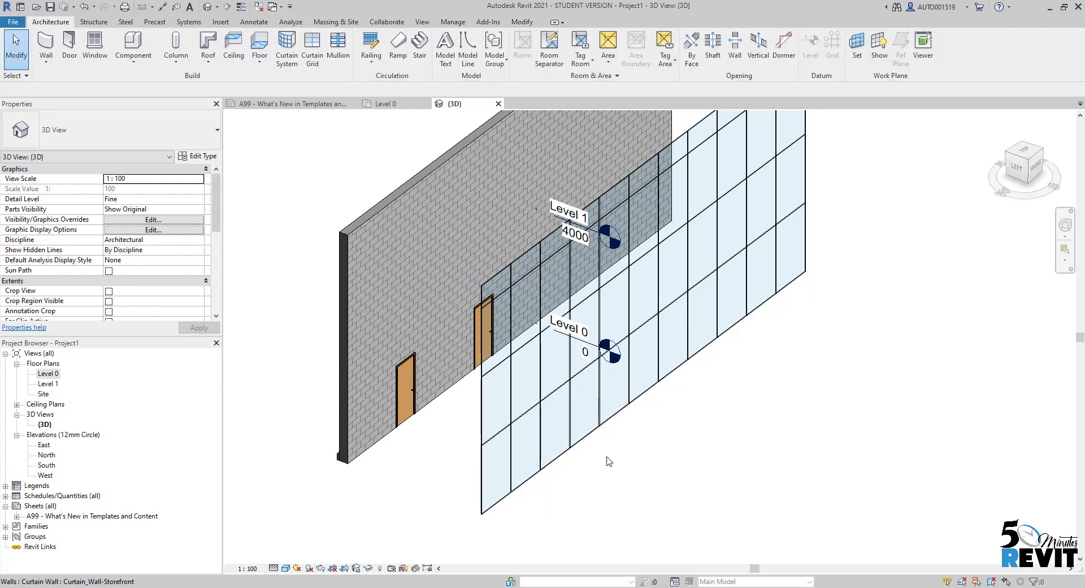
{"action": "middle_click_drag", "start_coordinate": [619, 478], "coordinate": [547, 510]}
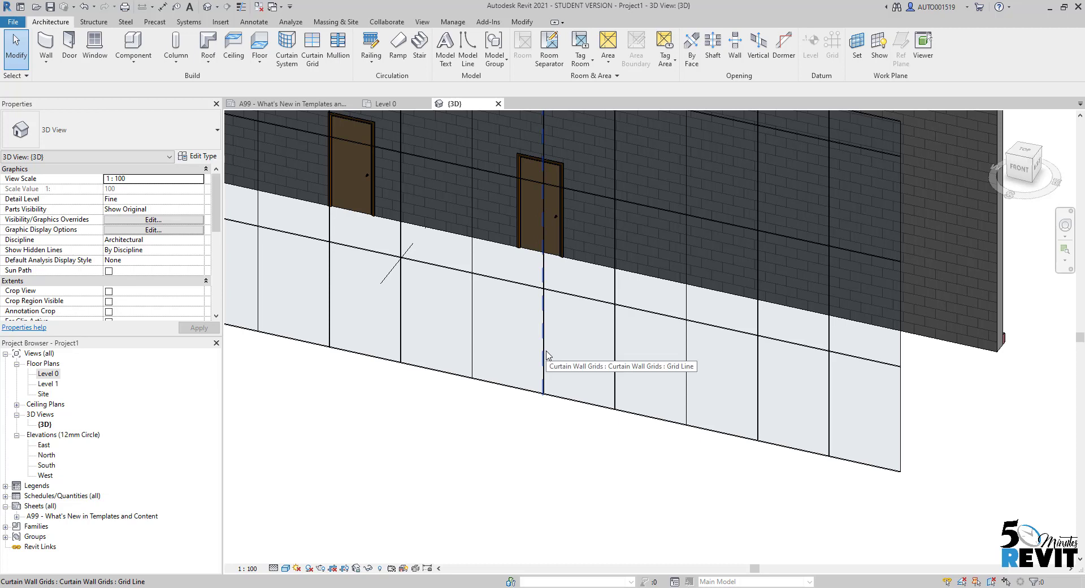
{"action": "key", "text": "Tab"}
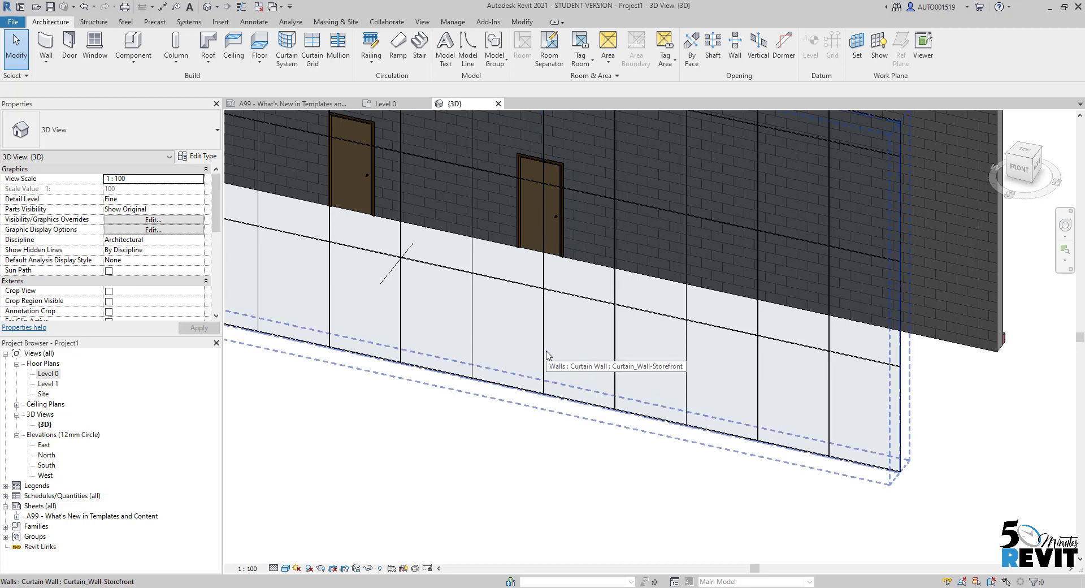
{"action": "key", "text": "Tab"}
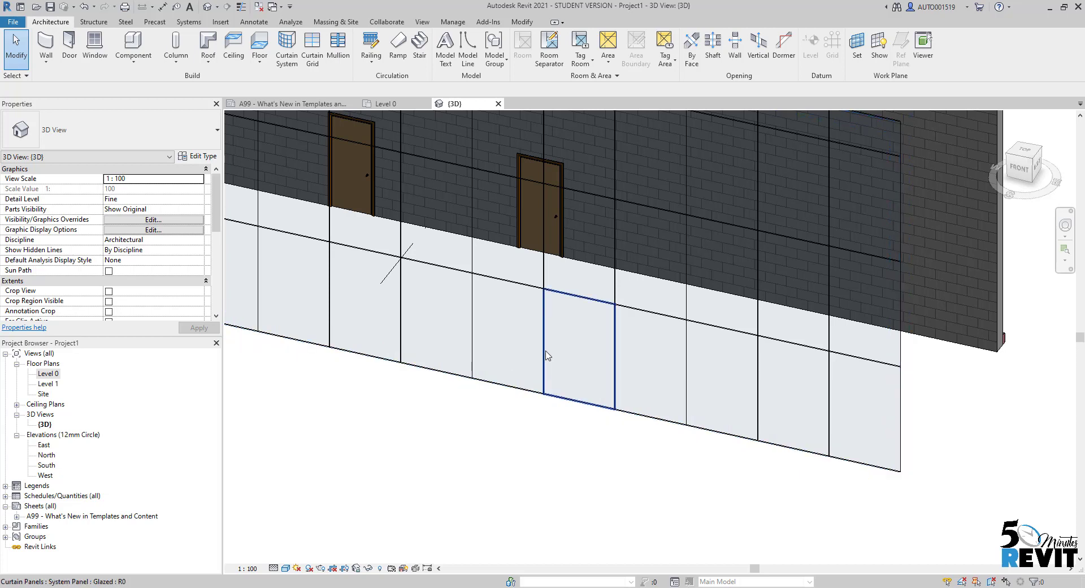
{"action": "left_click", "coordinate": [546, 355]}
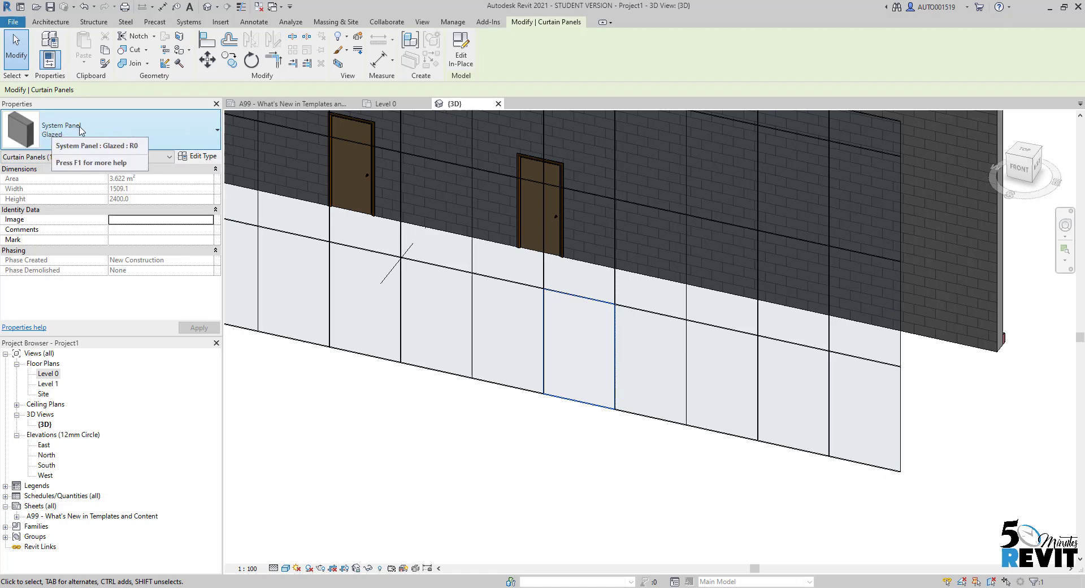
- Browse the panel's Type Selector, leaving it as System Panel Glazed
{"action": "left_click", "coordinate": [124, 130]}
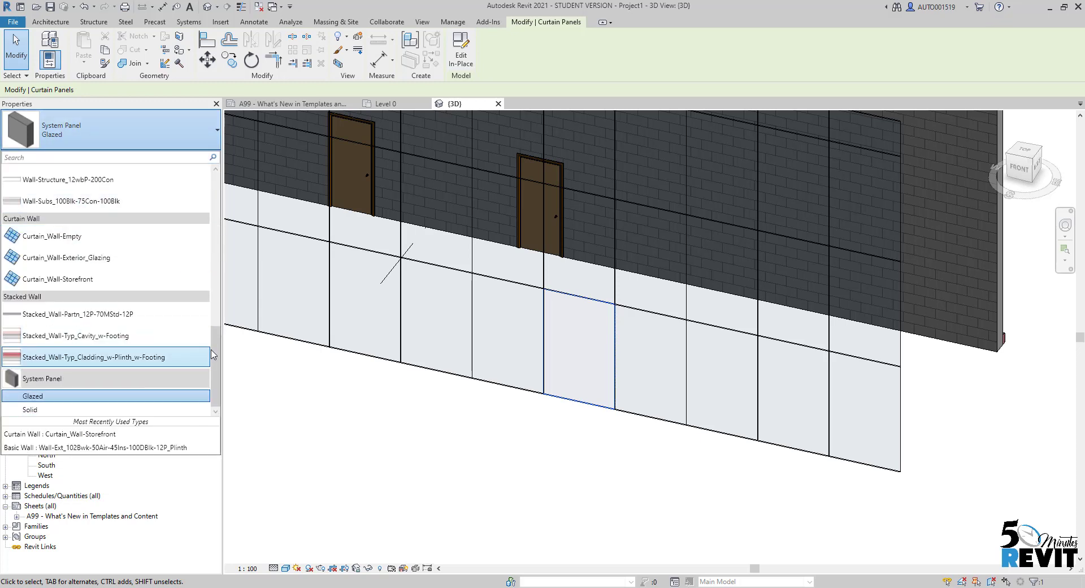
{"action": "left_click_drag", "start_coordinate": [214, 345], "coordinate": [213, 373]}
{"action": "scroll", "coordinate": [206, 384], "scroll_direction": "up", "scroll_amount": 1}
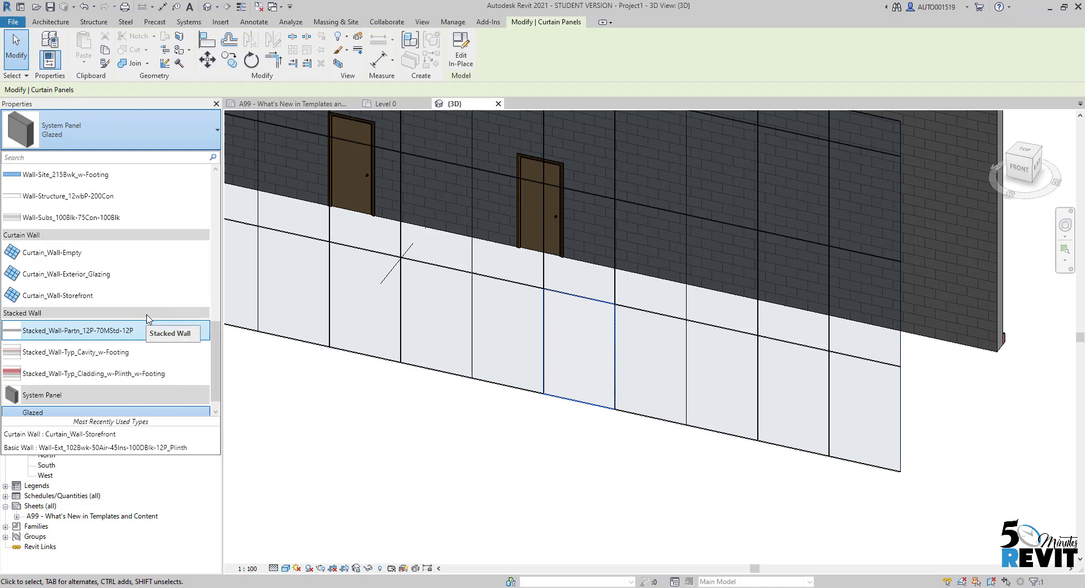
- Load M_Door-Curtain-Wall-Double-Glass.rfa from the metric Doors library folder
{"action": "left_click", "coordinate": [221, 22]}
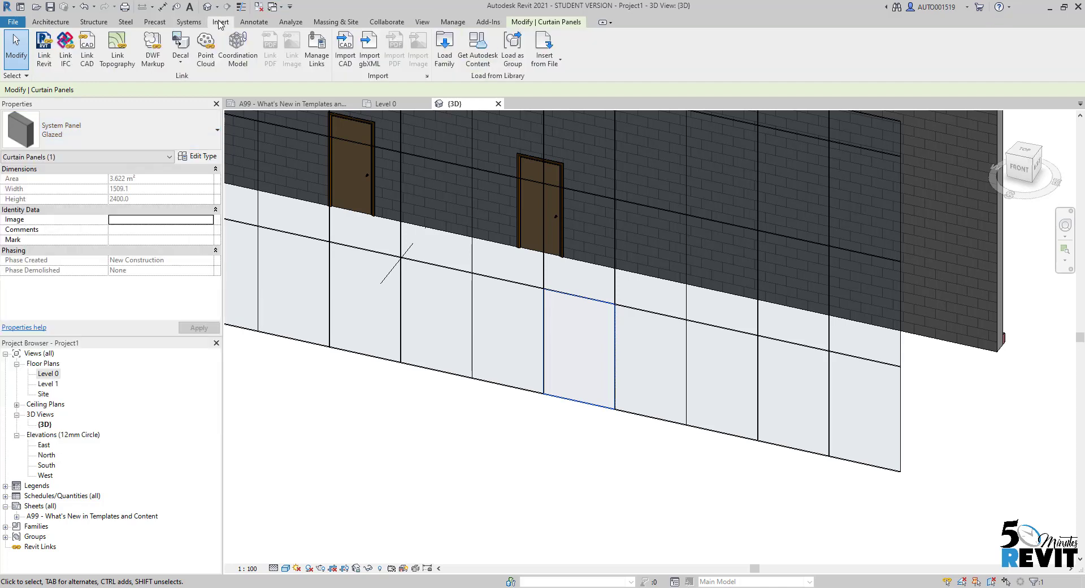
{"action": "left_click", "coordinate": [445, 48]}
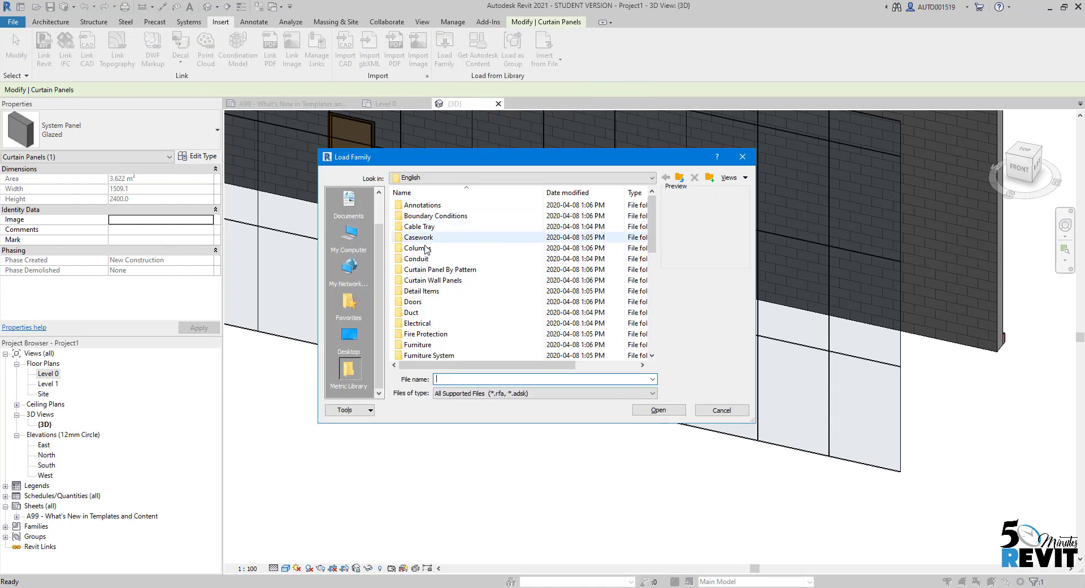
{"action": "double_click", "coordinate": [424, 306]}
{"action": "scroll", "coordinate": [655, 277], "scroll_direction": "down", "scroll_amount": 1}
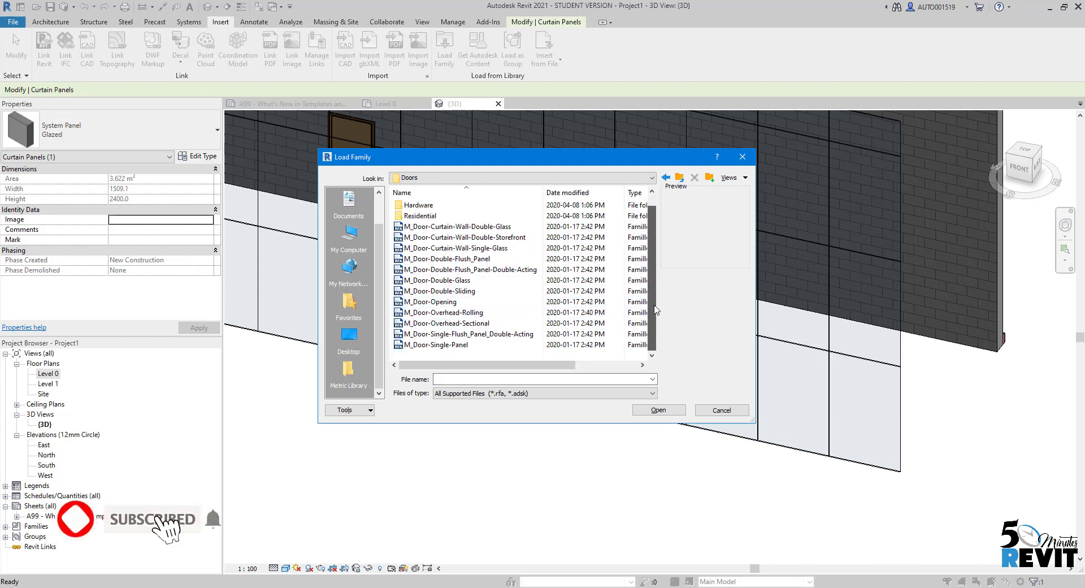
{"action": "left_click", "coordinate": [465, 343]}
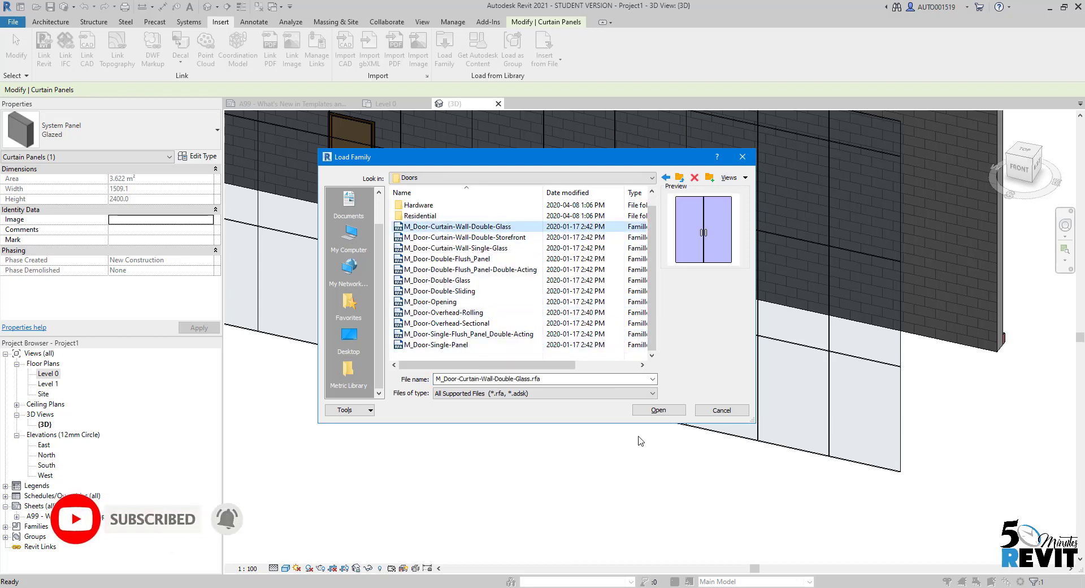
{"action": "left_click", "coordinate": [656, 410]}
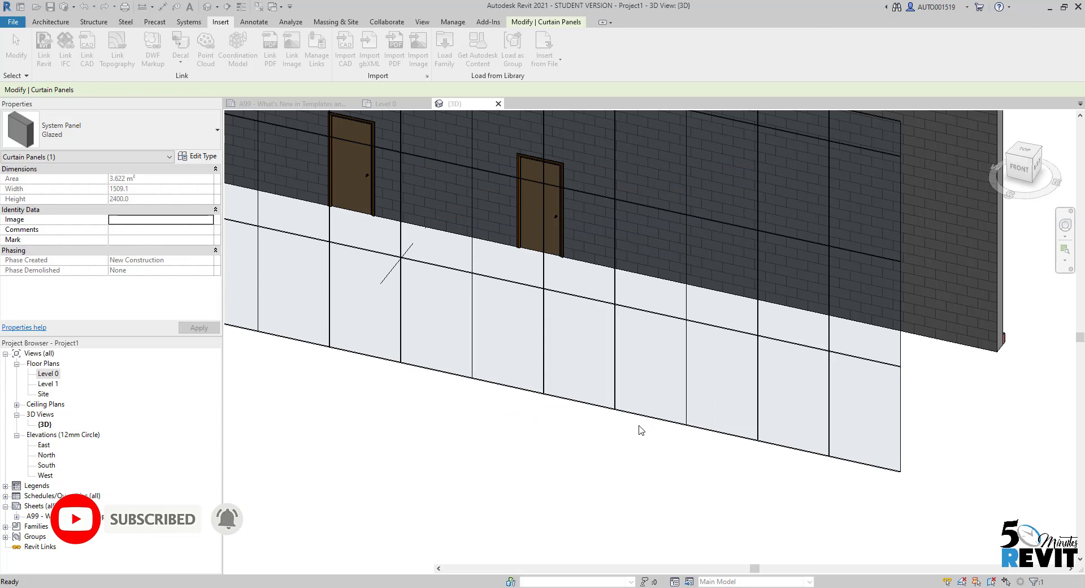
- Tab-select a storefront panel and change its type to M_Door-Curtain-Wall-Double-Glass
{"action": "left_click", "coordinate": [515, 436]}
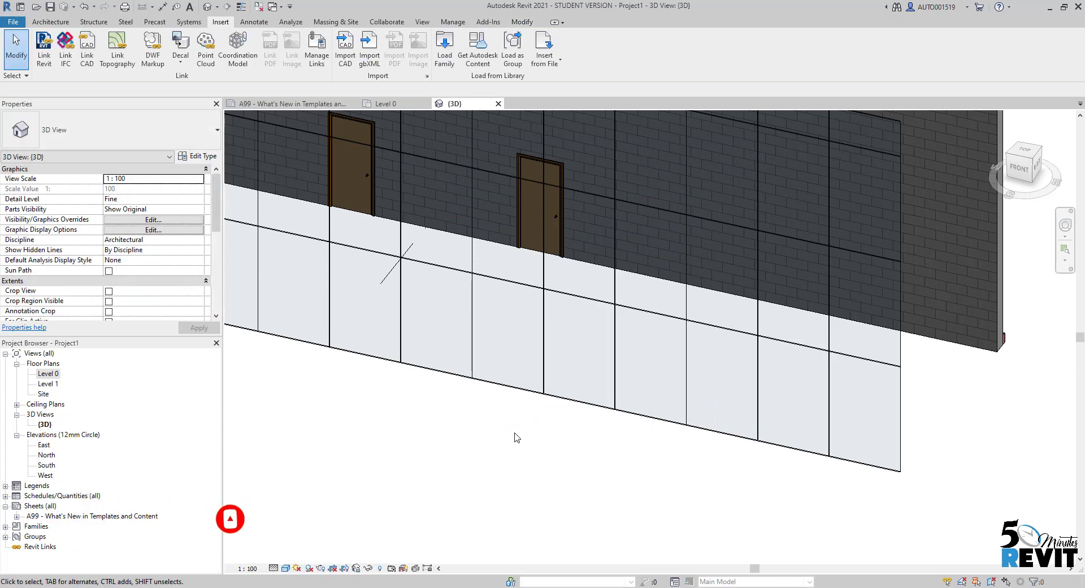
{"action": "key", "text": "Tab"}
{"action": "left_click", "coordinate": [547, 355]}
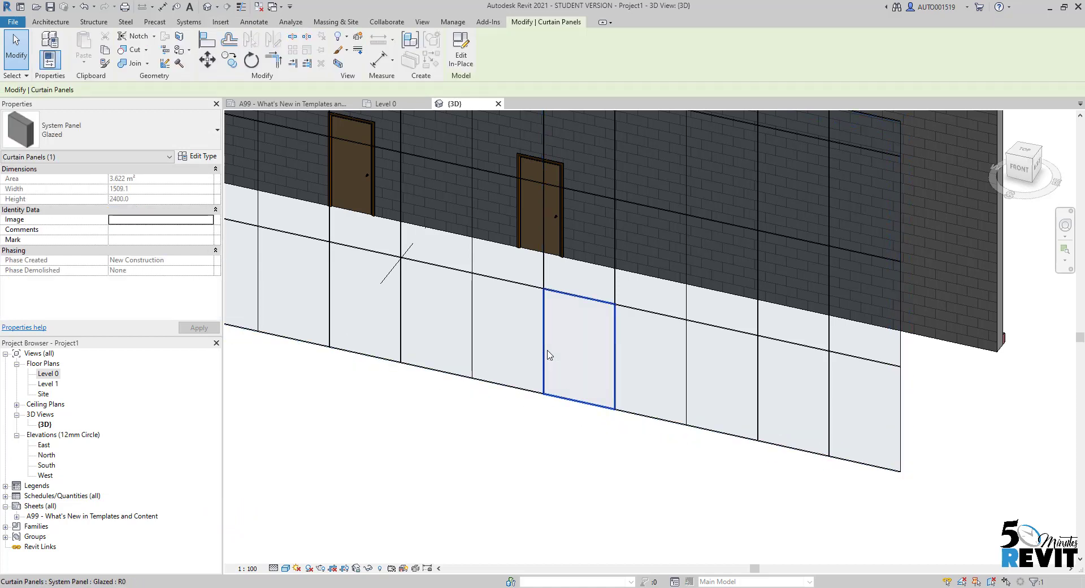
{"action": "left_click", "coordinate": [113, 129]}
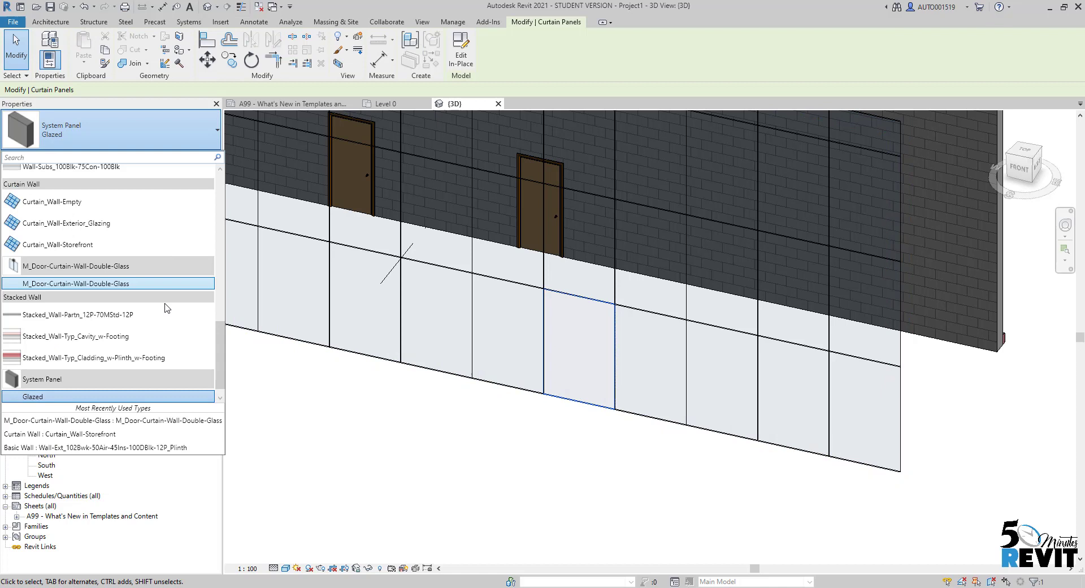
{"action": "mouse_move", "coordinate": [31, 271]}
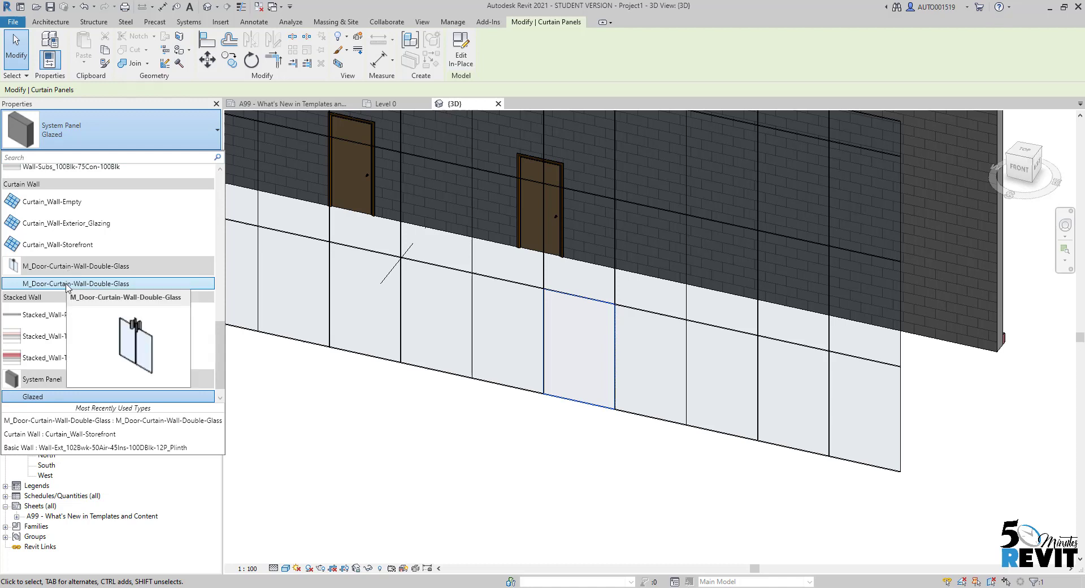
{"action": "left_click", "coordinate": [68, 284]}
{"action": "left_click", "coordinate": [553, 464]}
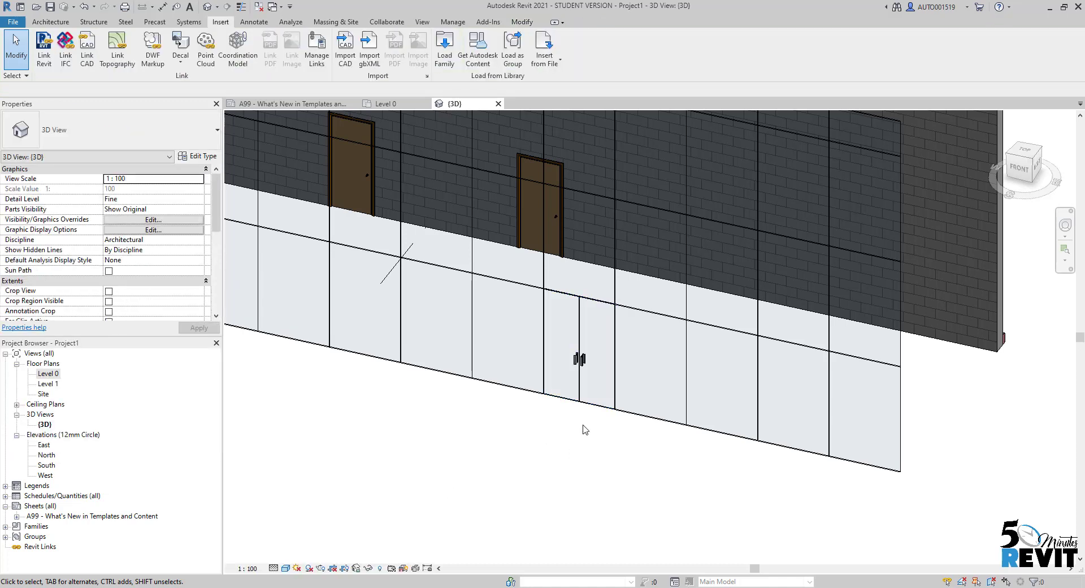
- Orbit, zoom out and pan the 3D view to frame the glass door panel before the brick wall
{"action": "scroll", "coordinate": [581, 428], "scroll_direction": "up", "scroll_amount": 2}
{"action": "left_click", "coordinate": [586, 357]}
{"action": "mouse_move", "coordinate": [586, 357]}
{"action": "middle_mouse_down", "text": "shift"}
{"action": "mouse_move", "coordinate": [613, 476]}
{"action": "mouse_move", "coordinate": [750, 489]}
{"action": "mouse_move", "coordinate": [744, 477]}
{"action": "middle_mouse_up", "text": "shift"}
{"action": "key", "text": "Escape"}
{"action": "scroll", "coordinate": [720, 484], "scroll_direction": "down", "scroll_amount": 3}
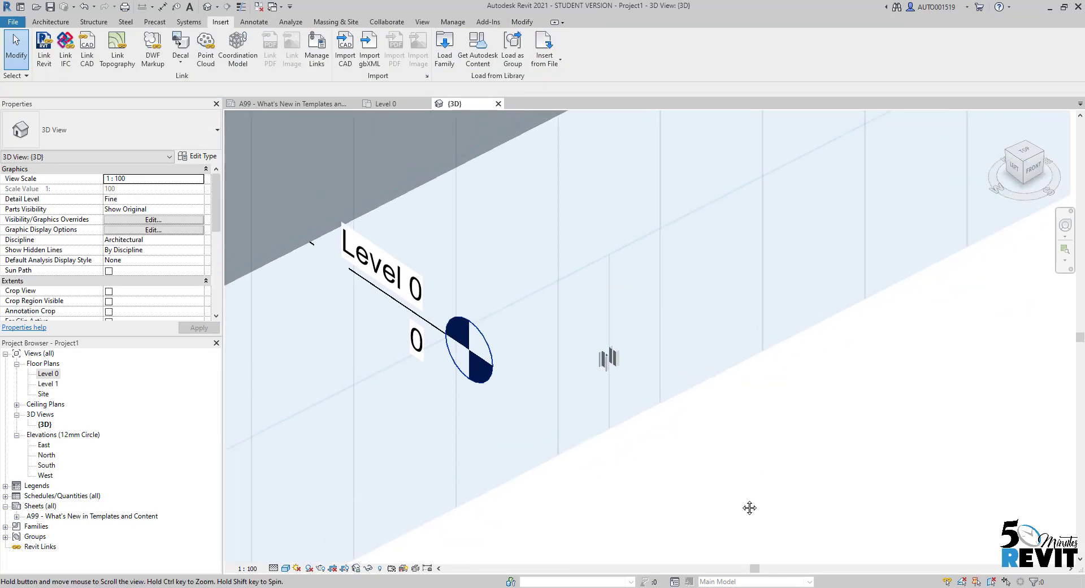
{"action": "middle_click_drag", "start_coordinate": [736, 513], "coordinate": [727, 468]}
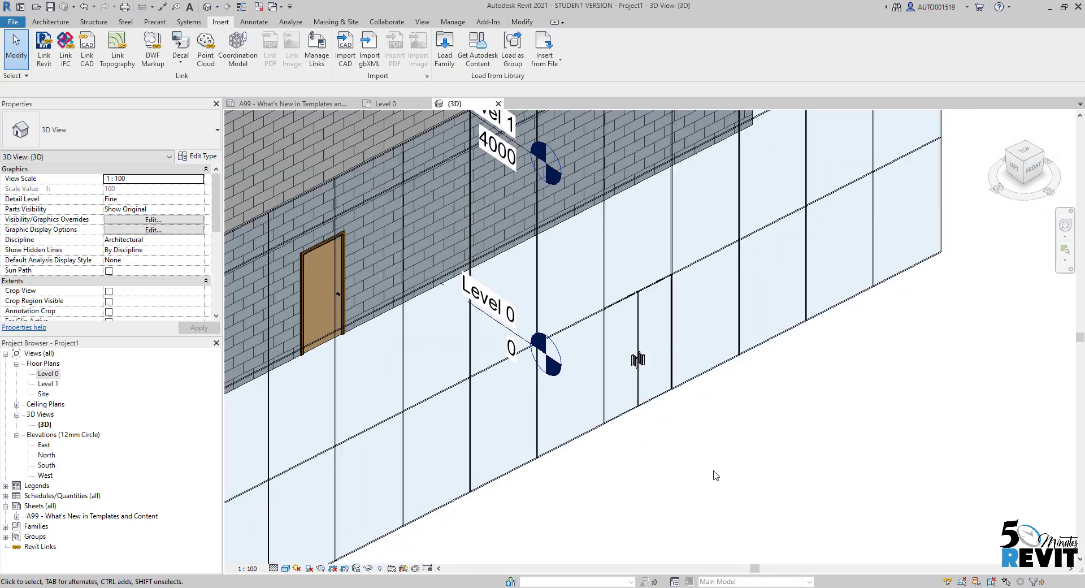